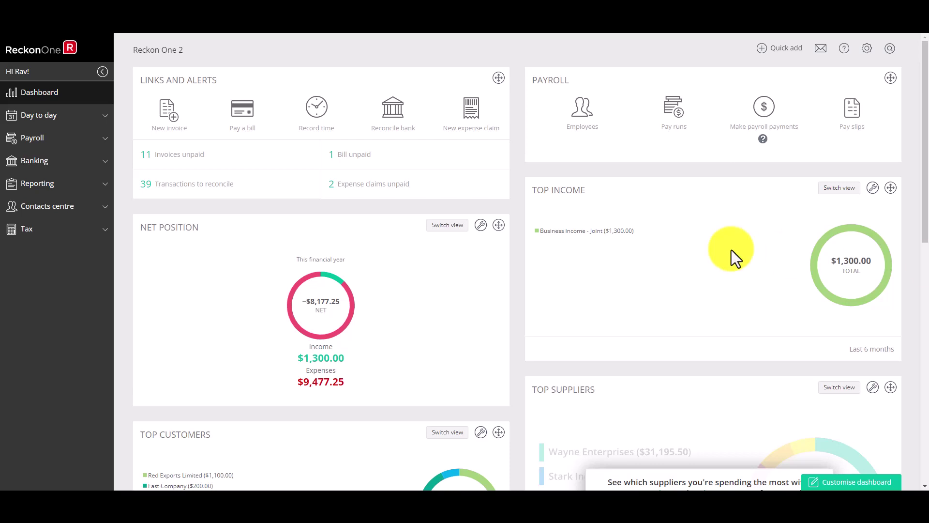
# Step: Go to Bank connections under Banking to reach the empty Bank Feed Management page
pyautogui.click(62, 167)
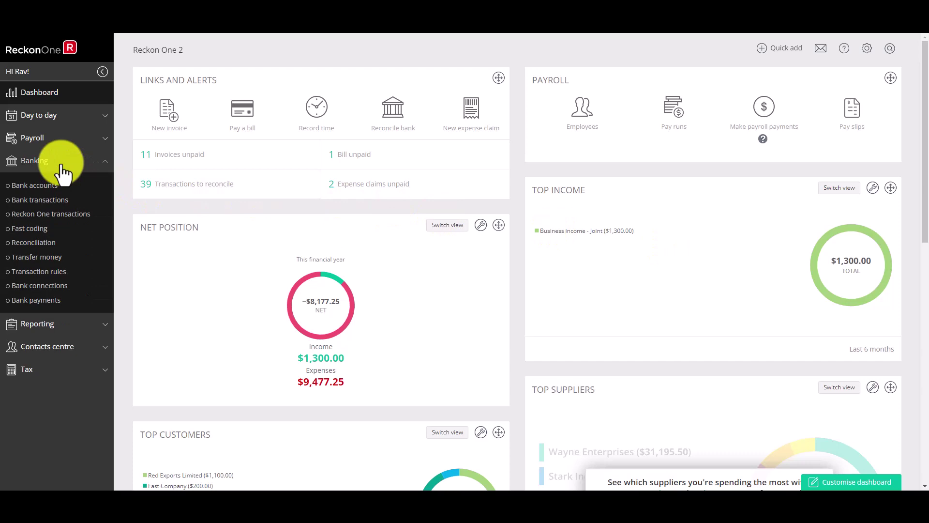
pyautogui.click(47, 293)
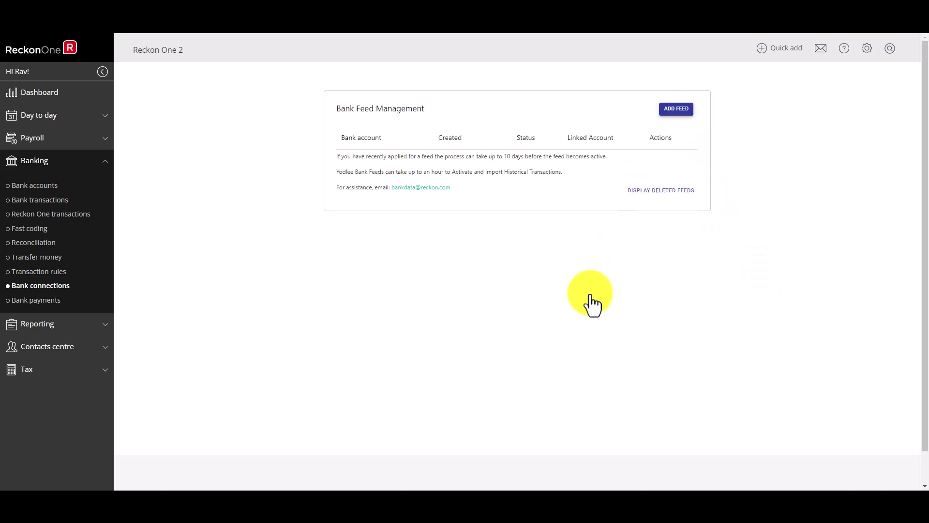
# Step: Start a new bank feed and select St.George from the Australian bank list
pyautogui.click(677, 110)
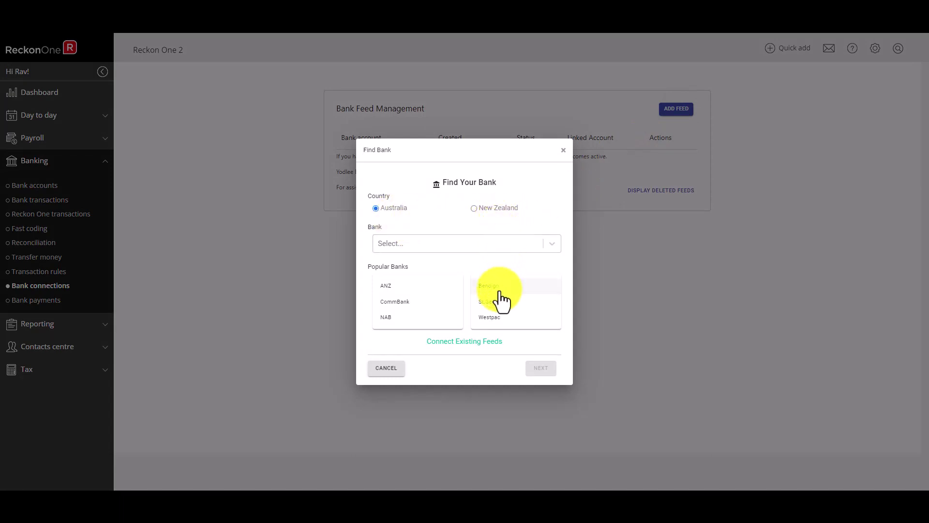
pyautogui.click(553, 244)
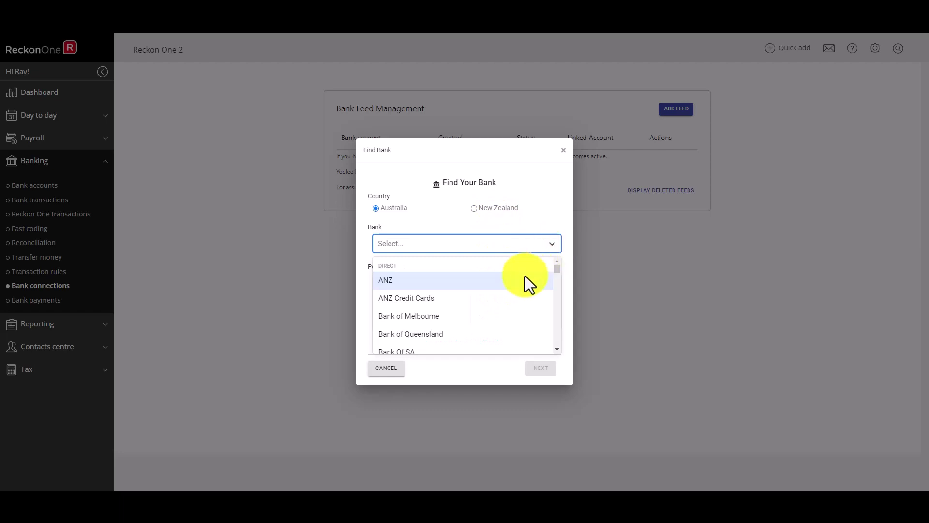
pyautogui.click(553, 245)
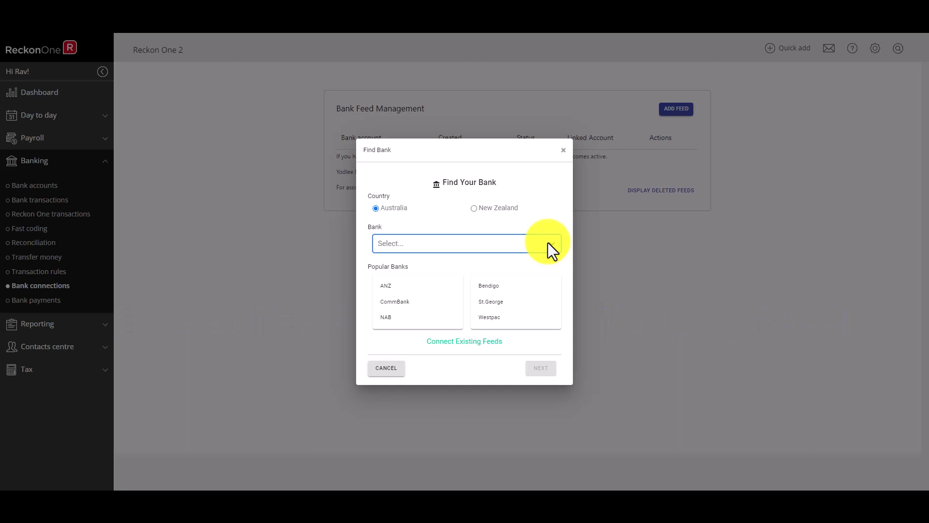
pyautogui.click(548, 243)
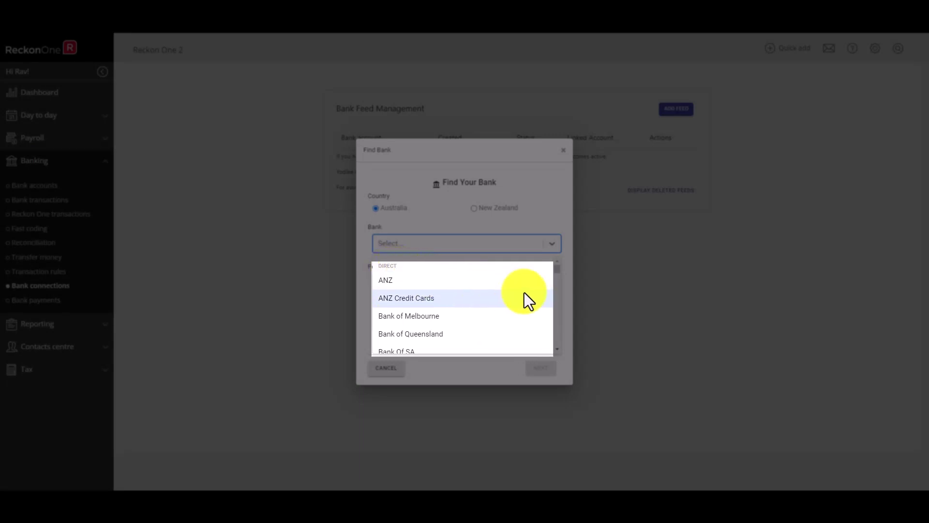
pyautogui.scroll(-1, 540, 297)
pyautogui.scroll(-6, 540, 298)
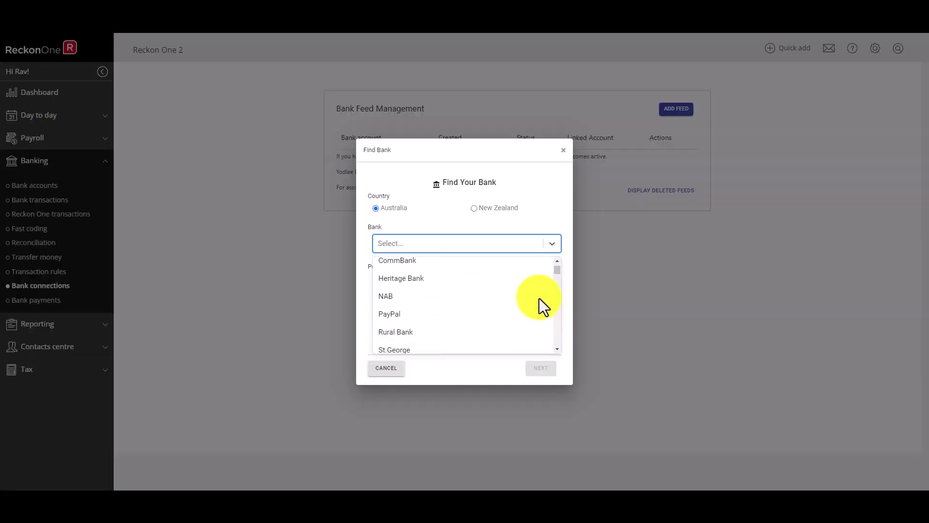
pyautogui.scroll(1, 539, 298)
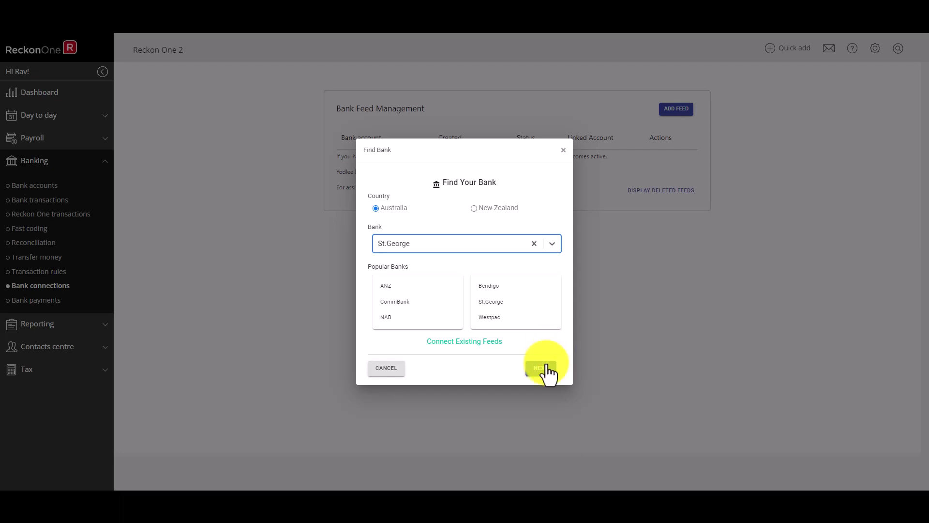
# Step: Continue with St.George, enter the account holder's name and bank details, and add the feed
pyautogui.click(545, 371)
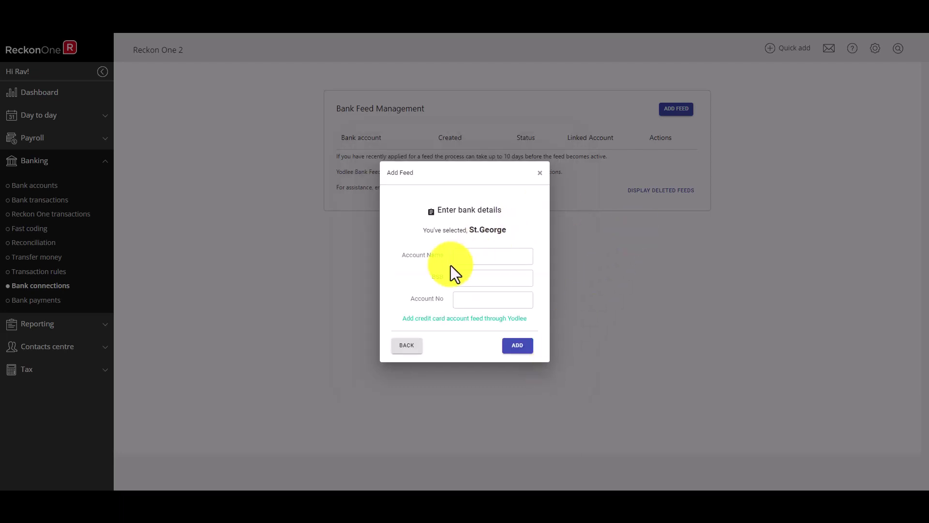
pyautogui.click(467, 258)
pyautogui.write('Michael Scott')
pyautogui.click(478, 276)
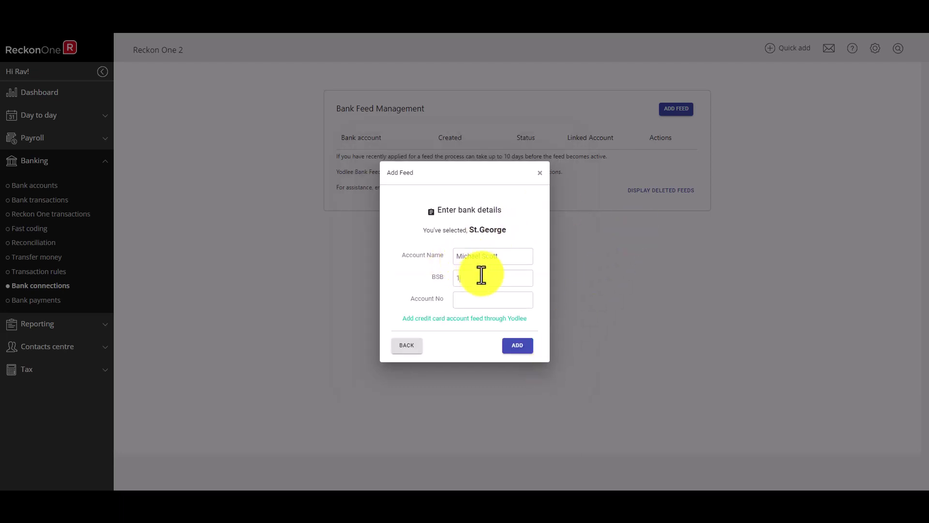
pyautogui.write('12345678')
pyautogui.click(517, 345)
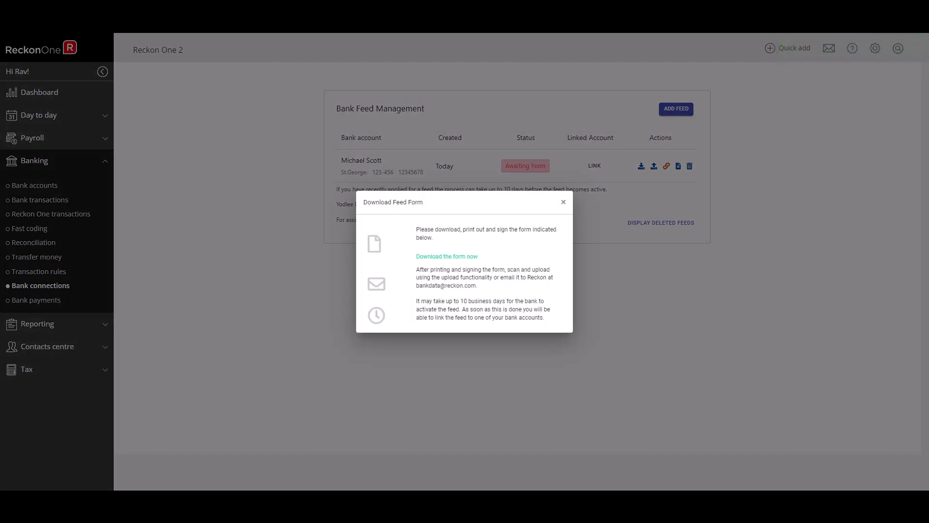
# Step: Save the St.George feed form as a PDF, open it, and close the form instructions
pyautogui.click(457, 259)
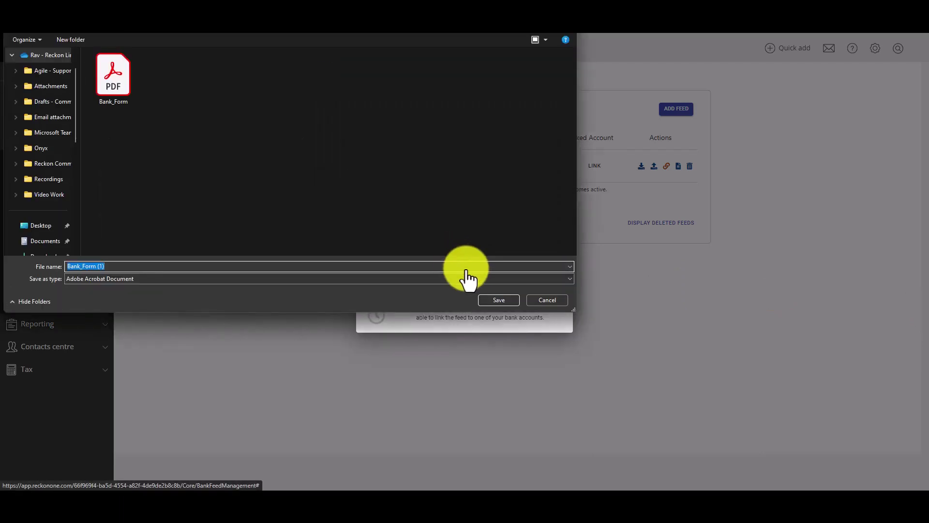
pyautogui.click(492, 300)
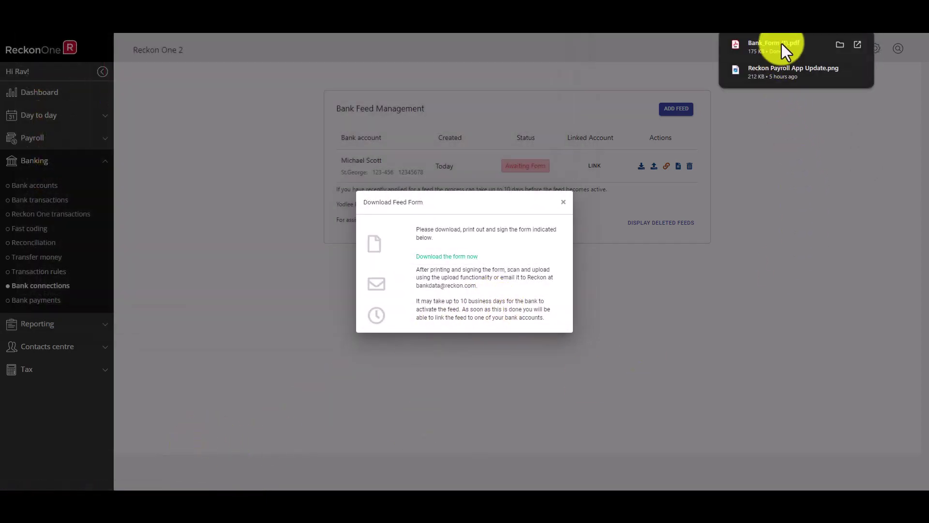
pyautogui.click(783, 43)
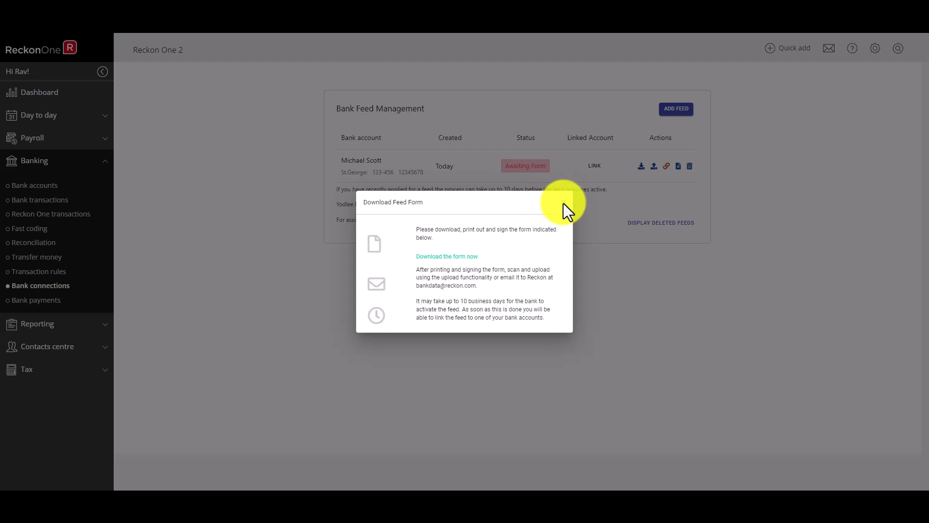
pyautogui.click(564, 203)
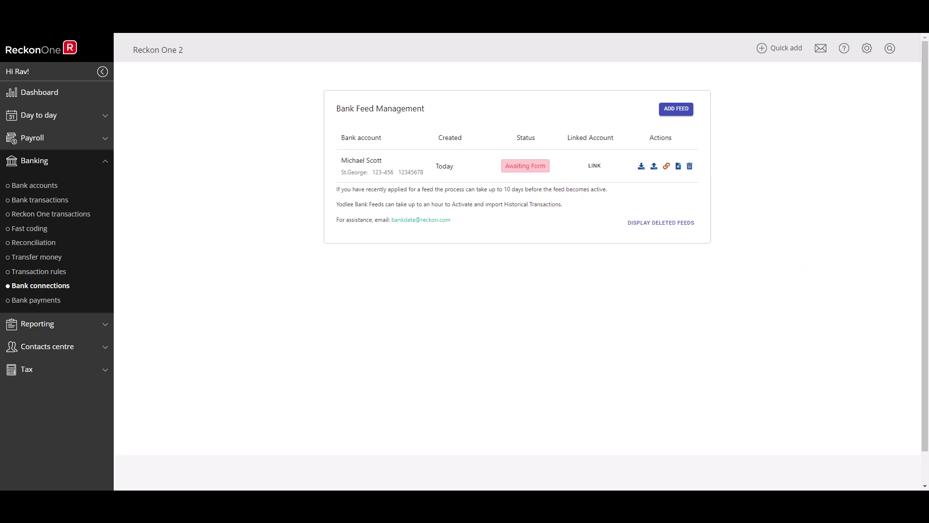
# Step: Start another feed and pick American Express from the Yodlee section of the bank list
pyautogui.click(676, 111)
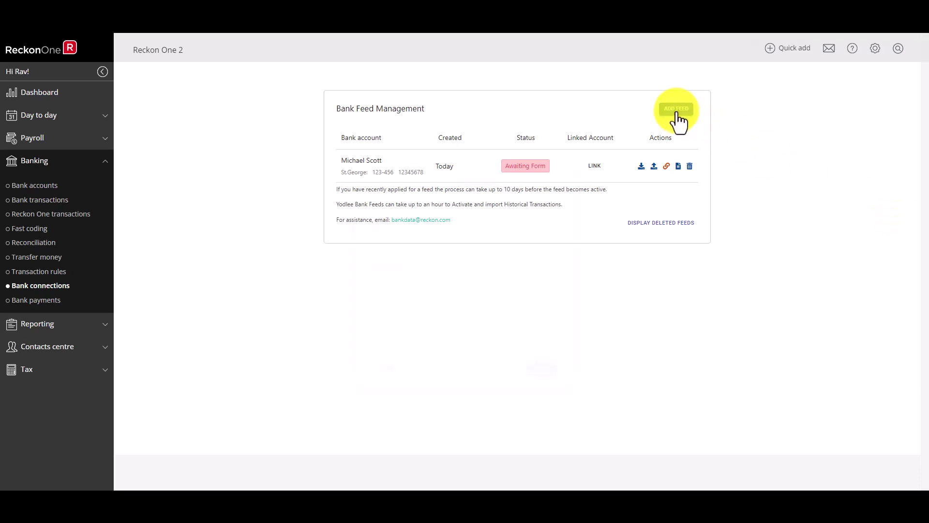
pyautogui.click(556, 247)
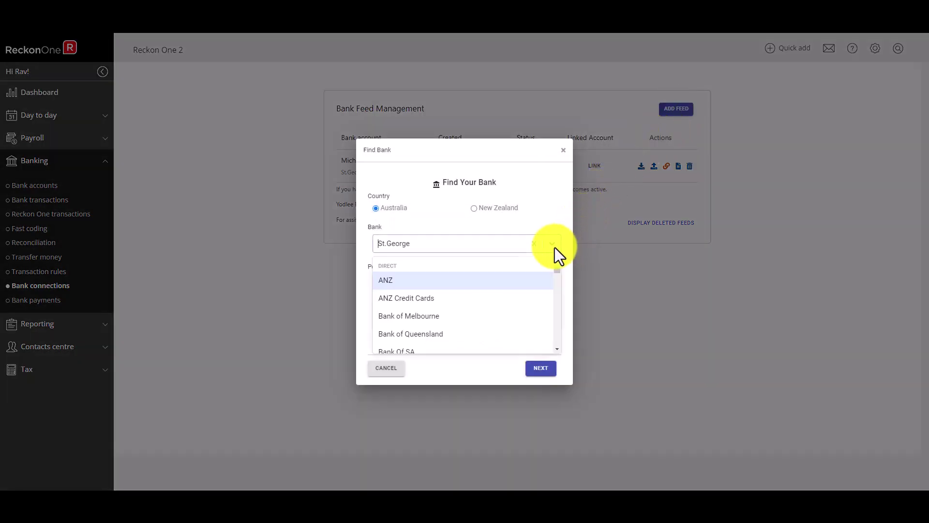
pyautogui.scroll(-3, 557, 353)
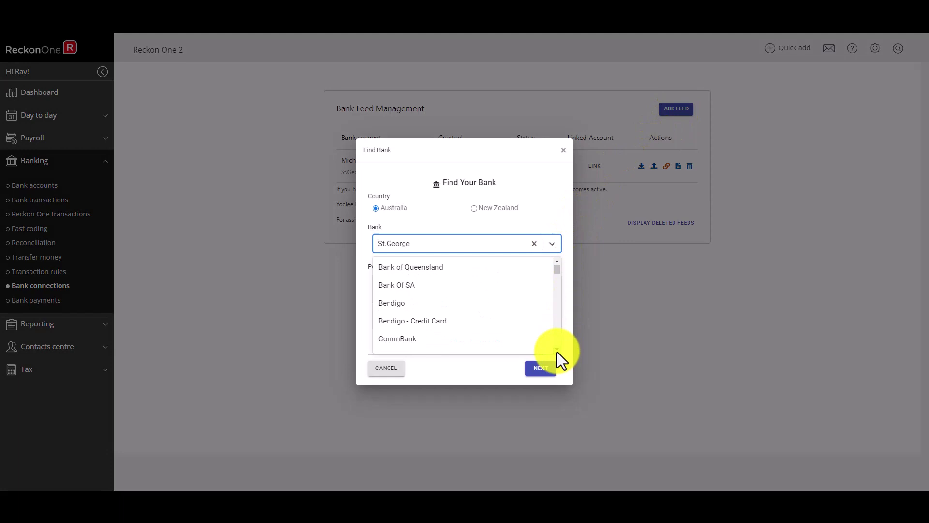
pyautogui.scroll(-5, 556, 352)
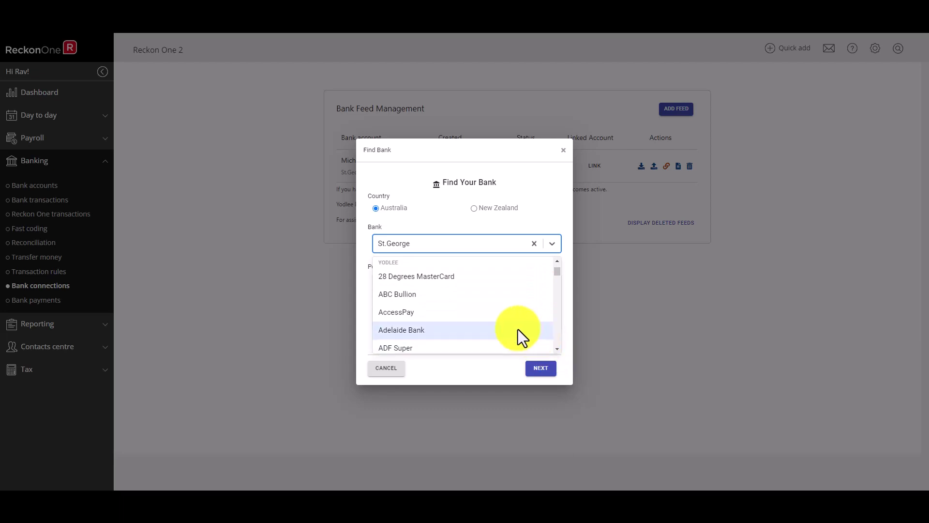
pyautogui.scroll(-4, 556, 350)
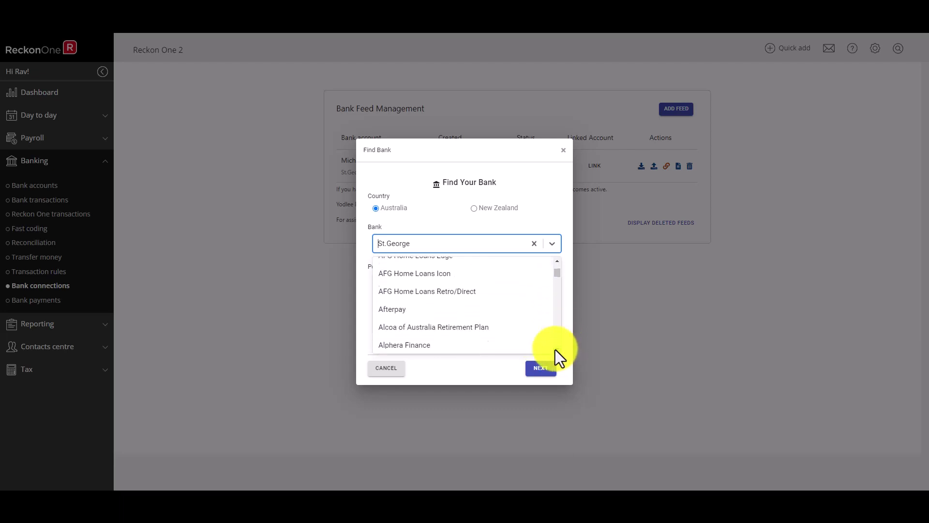
pyautogui.scroll(-1, 556, 349)
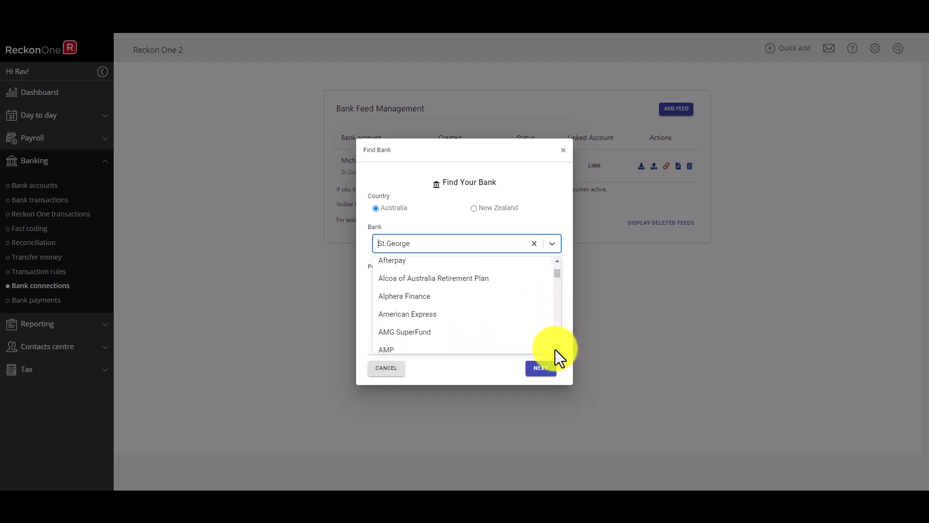
pyautogui.click(468, 317)
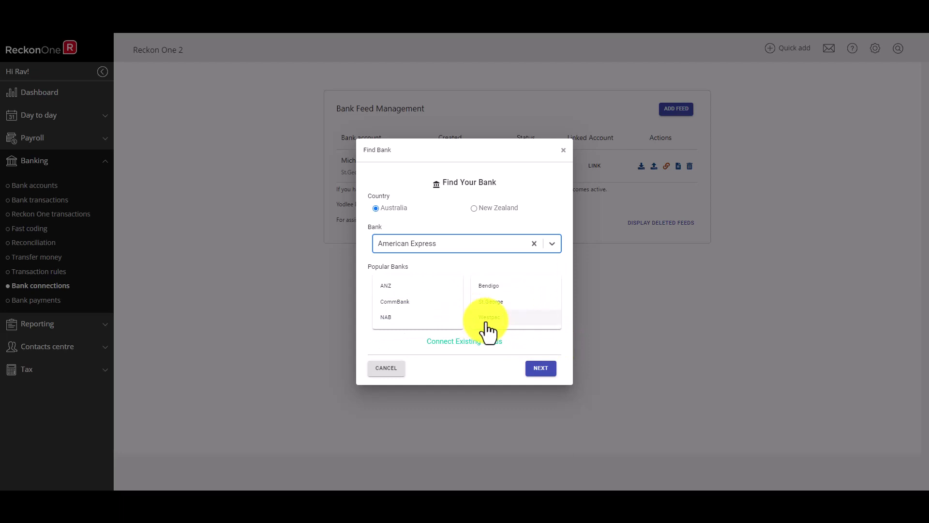
# Step: Authorise the American Express feed and enter the login user ID and password
pyautogui.click(551, 371)
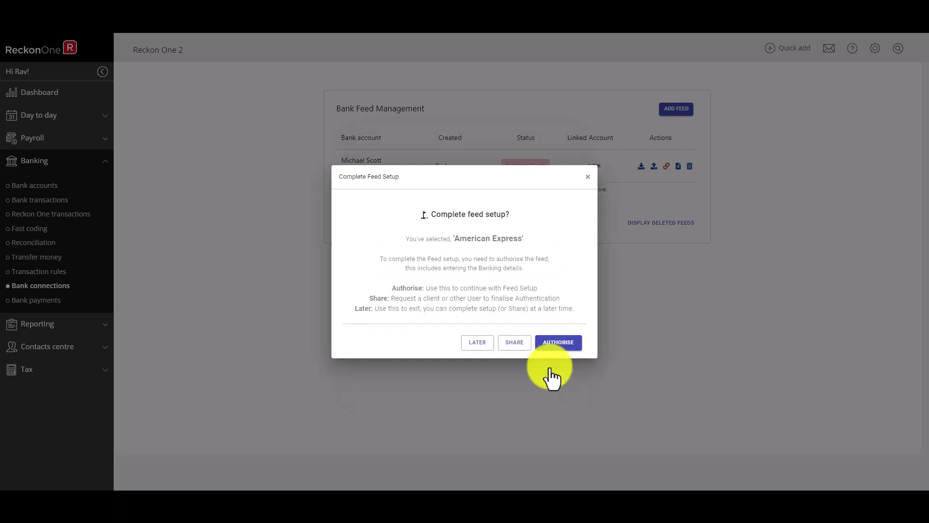
pyautogui.click(567, 346)
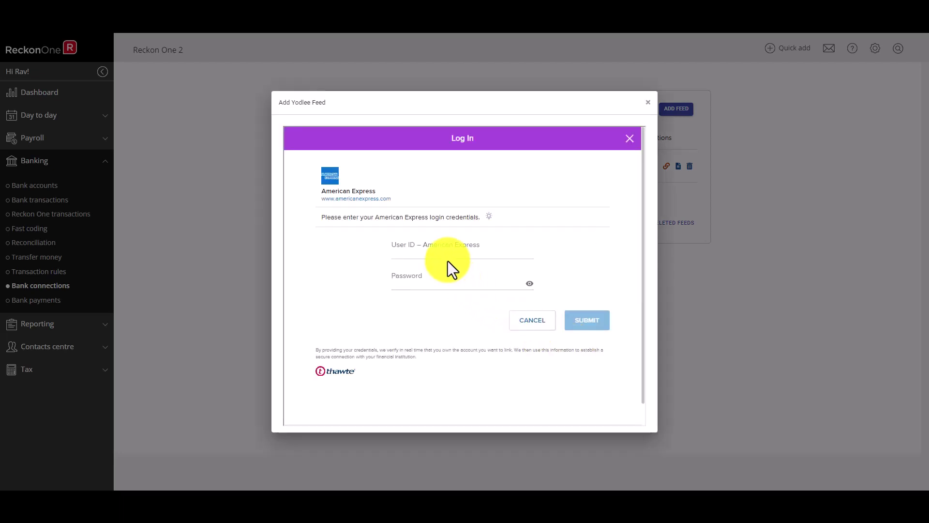
pyautogui.click(455, 247)
pyautogui.write('12345678')
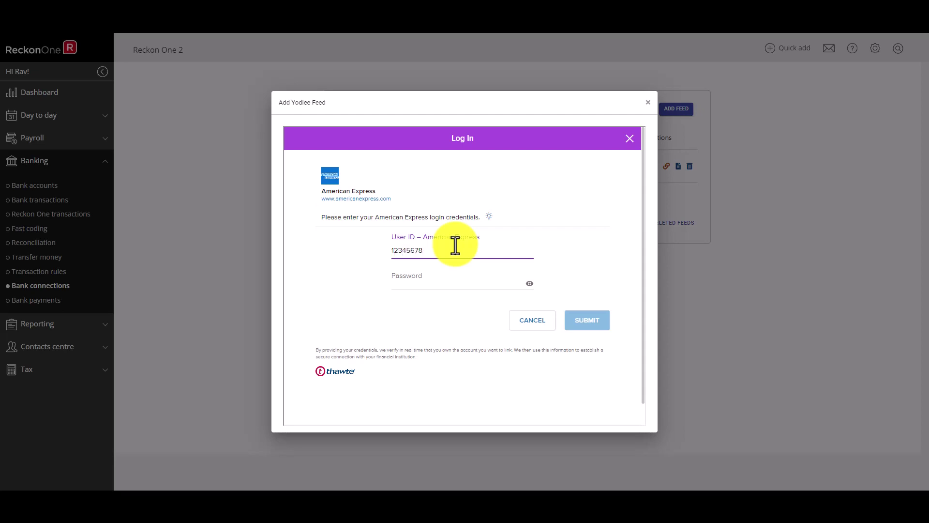
pyautogui.press('Tab')
pyautogui.write('1234567890')
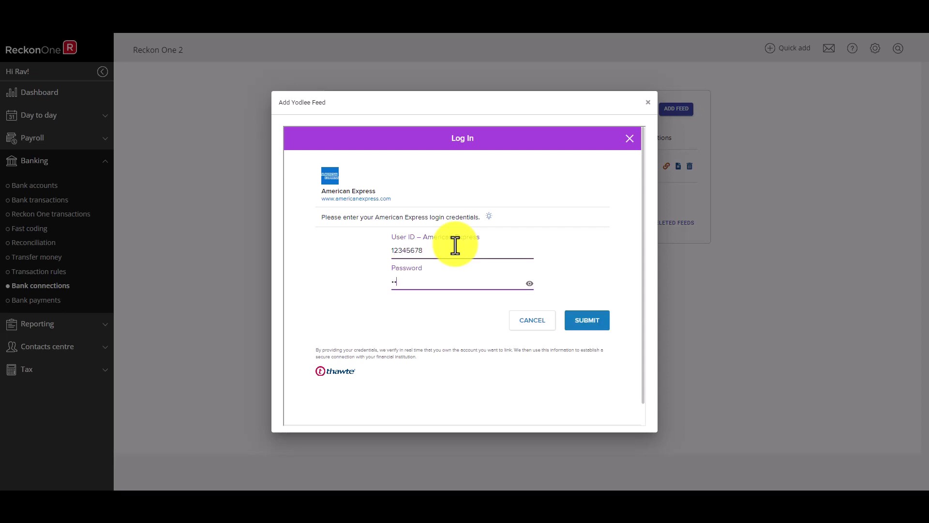
pyautogui.write('1')
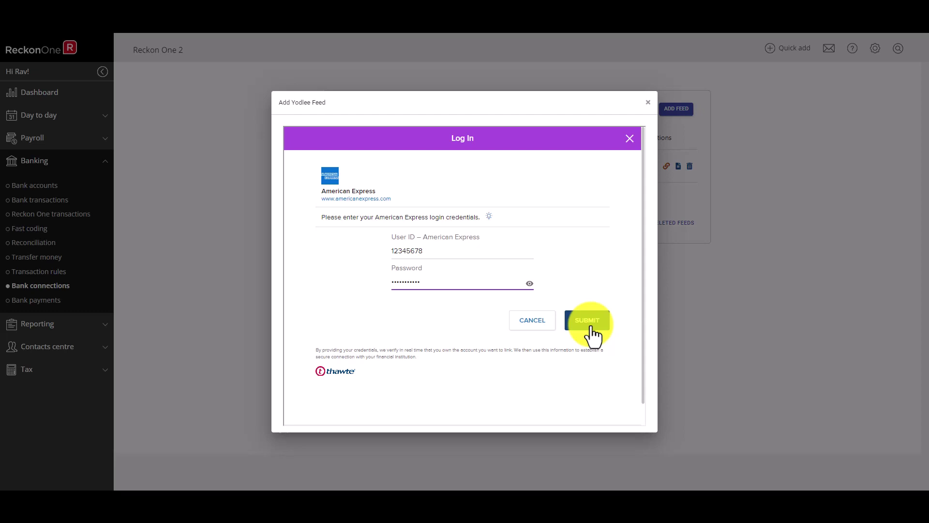
# Step: Submit the American Express Yodlee login
pyautogui.click(587, 320)
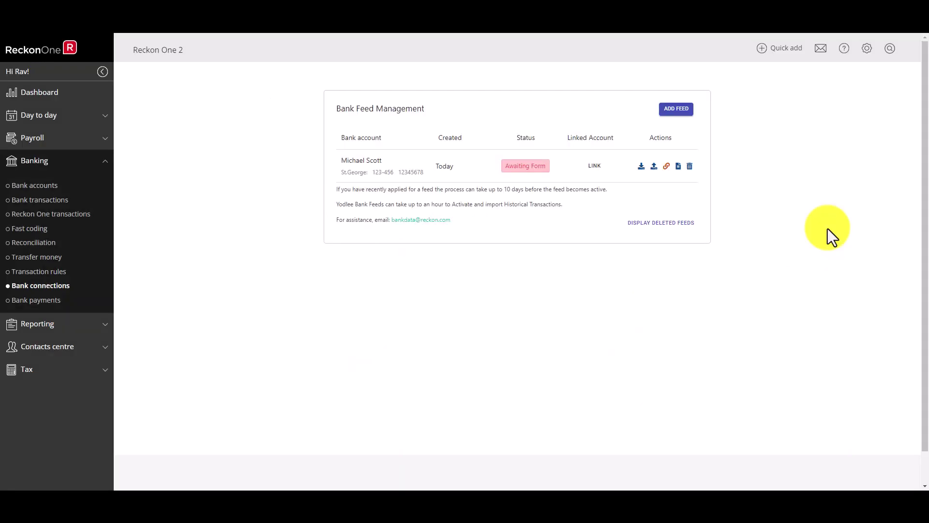